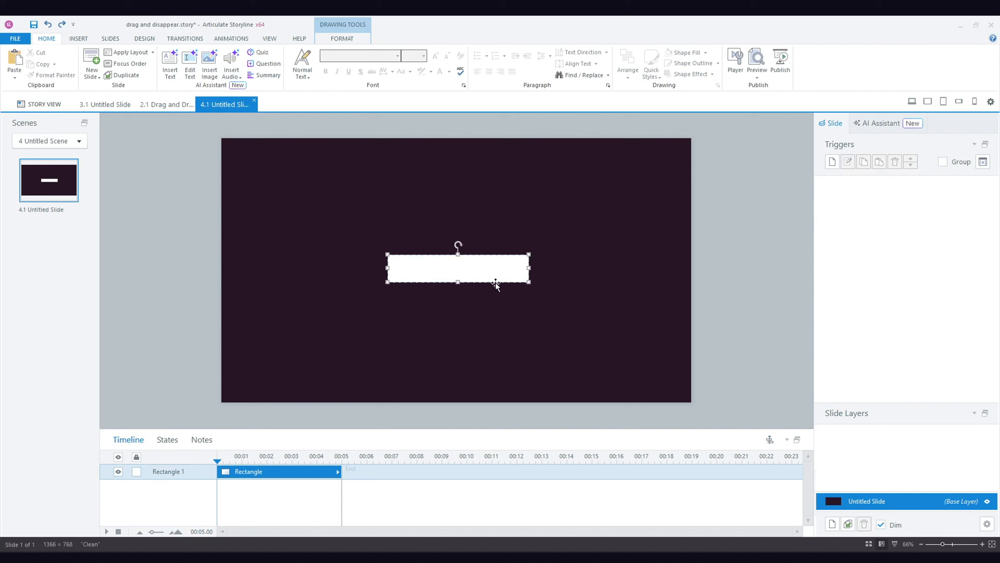
Label the white 411 by 81 px rectangle in the middle of the slide with the text Organic.
left_click_drag(496, 282, 494, 282)
type("Organic")
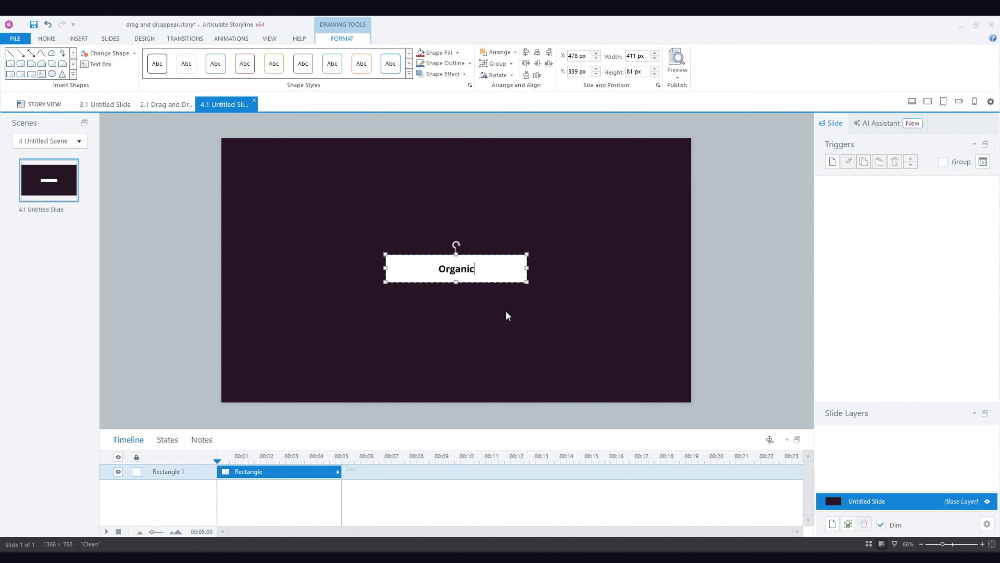
left_click(506, 313)
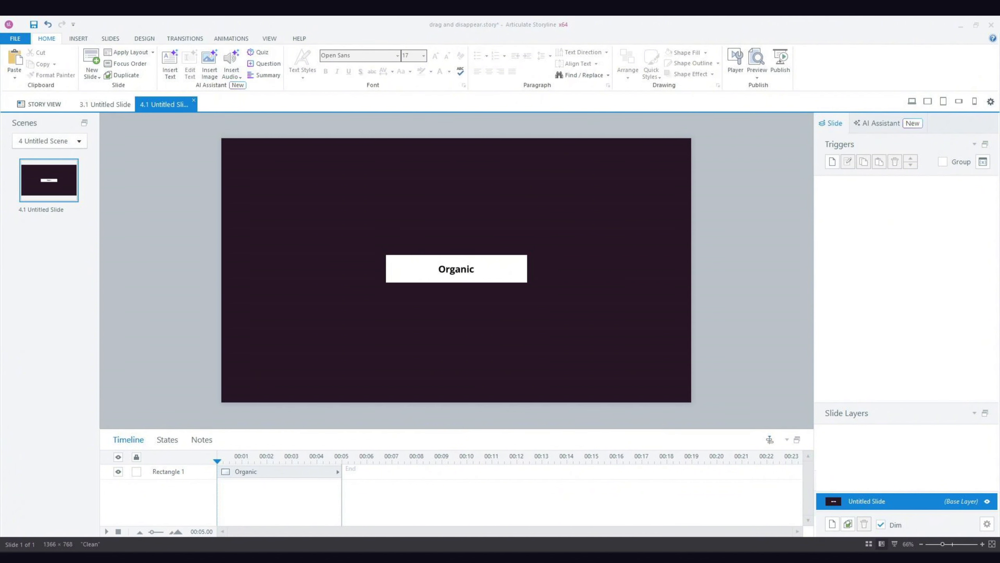
Paste the two dashed drop zones on either side of the Organic rectangle, with the Regulated and Unregulated Food Labels headings above them.
left_click(769, 351)
key("ctrl+v")
left_click(611, 360)
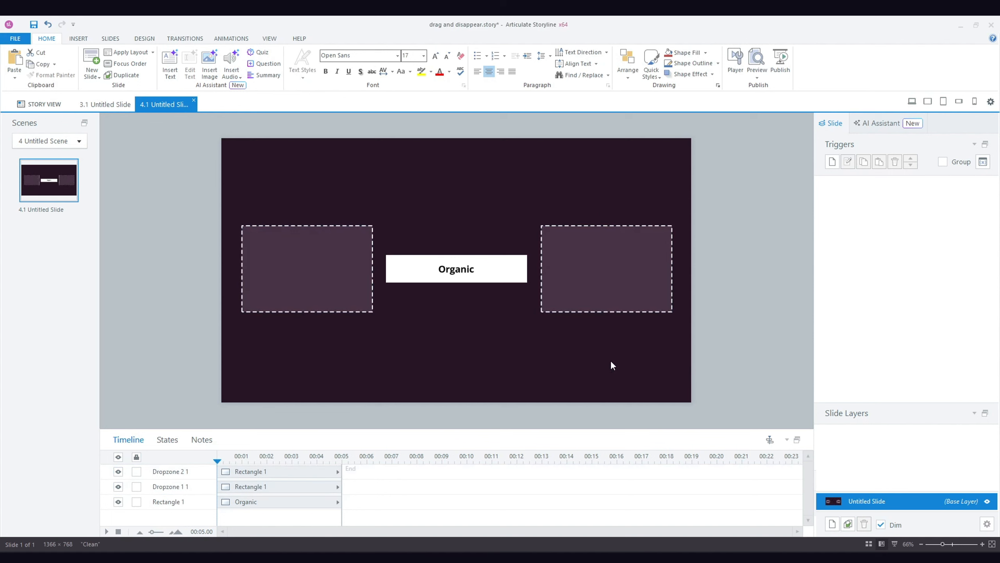
key("ctrl+v")
left_click(667, 376)
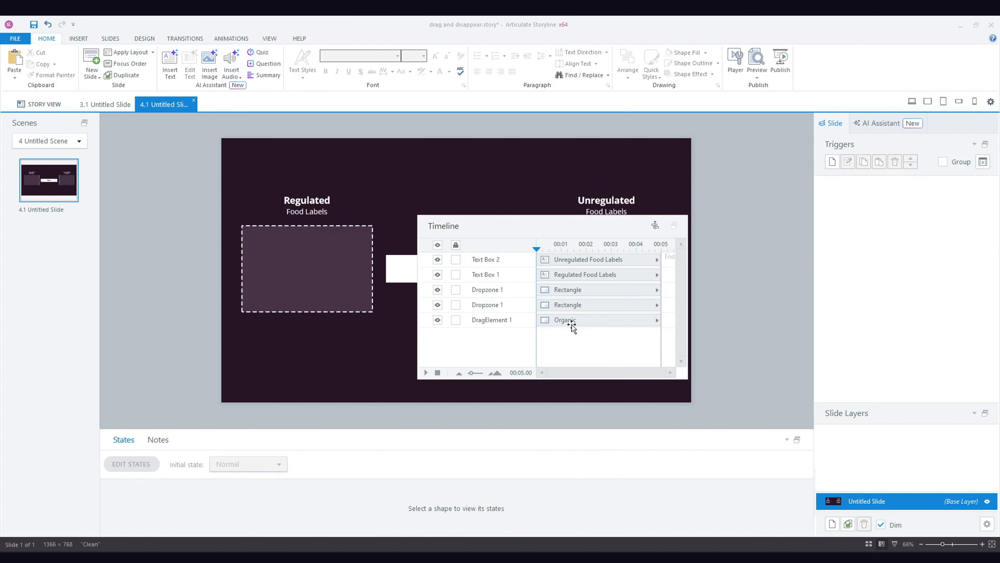
Move the Organic drag element to the front of the slide's stacking order.
left_click_drag(571, 321, 565, 260)
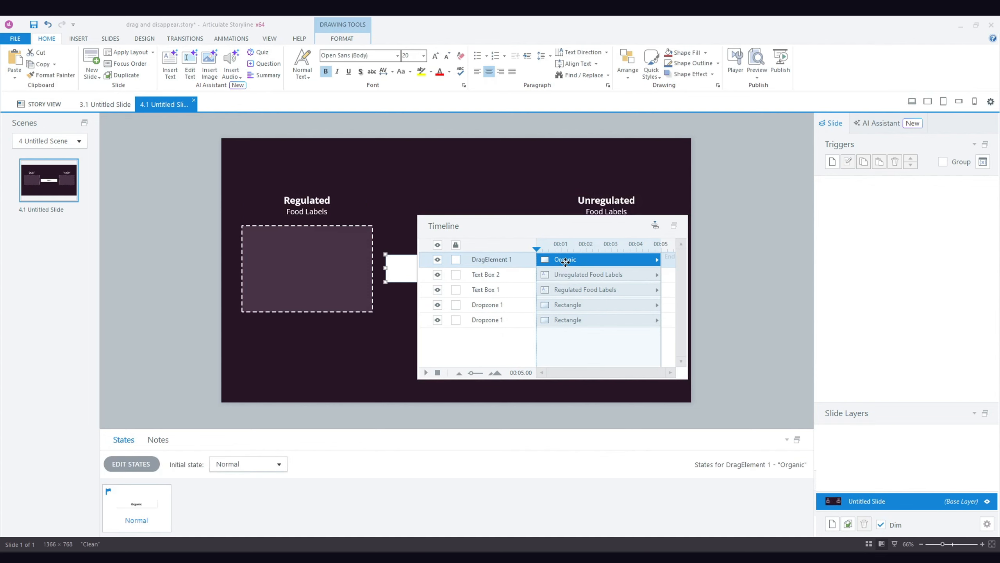
left_click(562, 335)
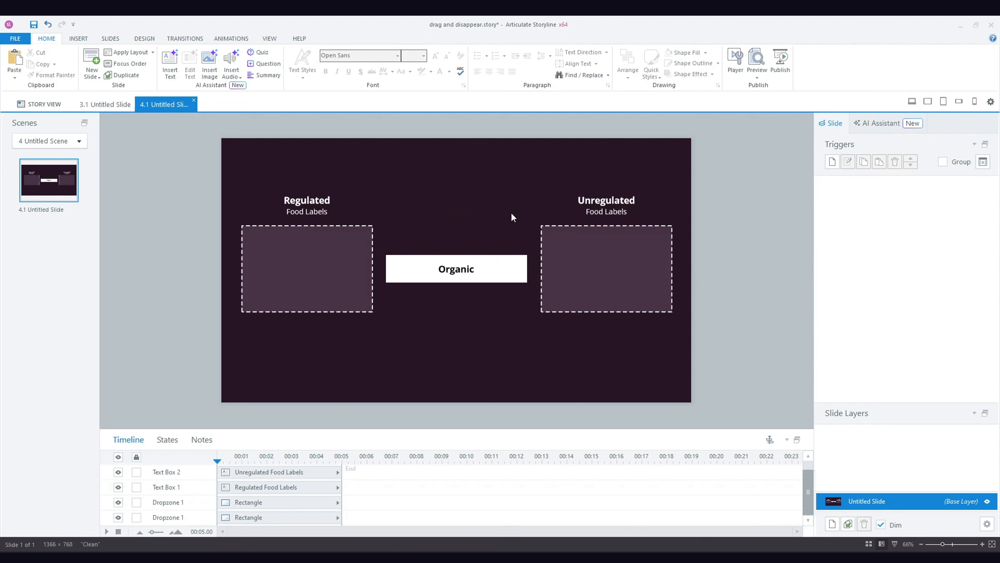
Paste the instruction texts and dark rectangle behind the Organic label, and add the SCORE text referencing SL_DD_score below them.
key("ctrl+v")
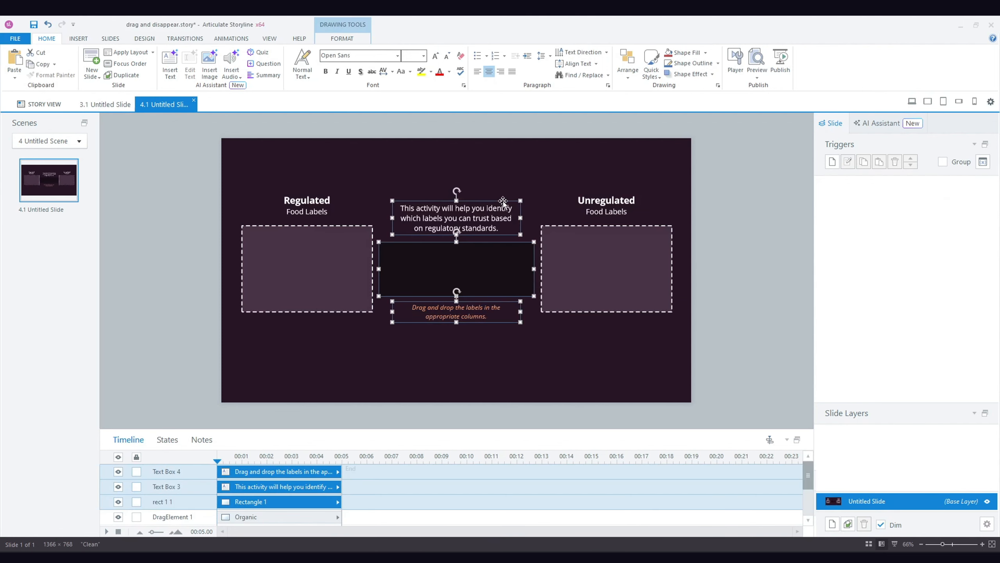
right_click(504, 200)
left_click(558, 296)
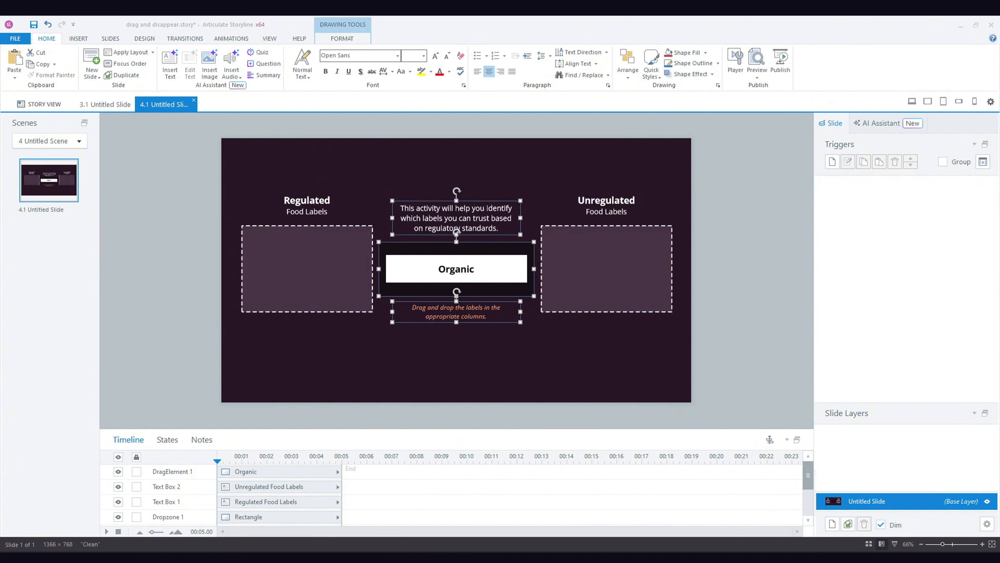
left_click(661, 390)
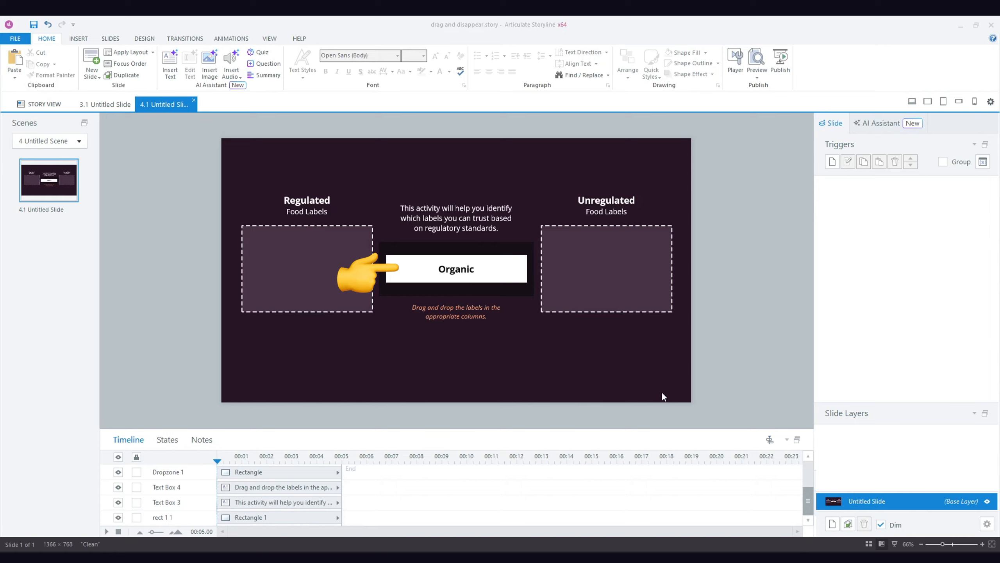
key("ctrl+v")
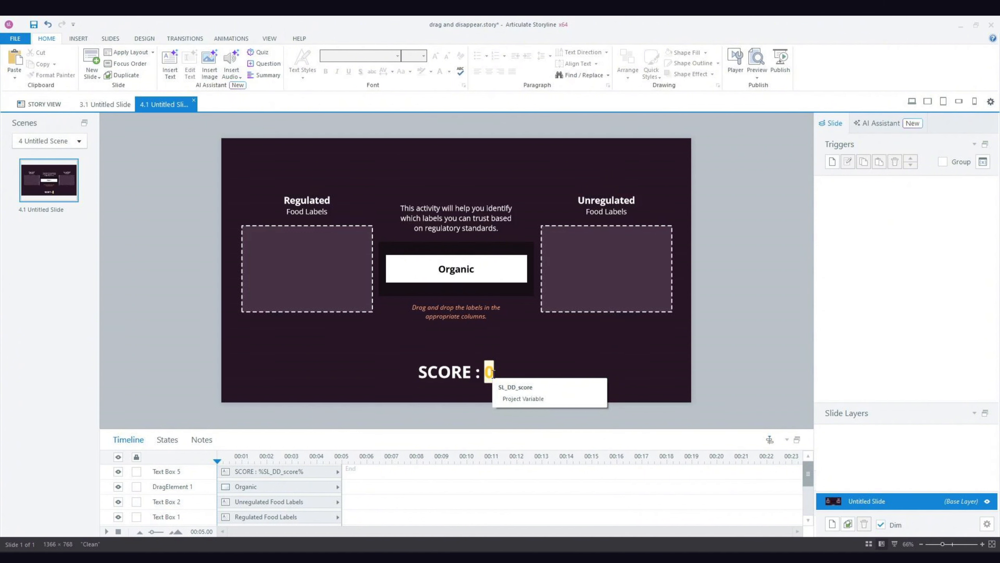
Add a new slide layer named Correct Feedback.
left_click(832, 524)
double_click(873, 479)
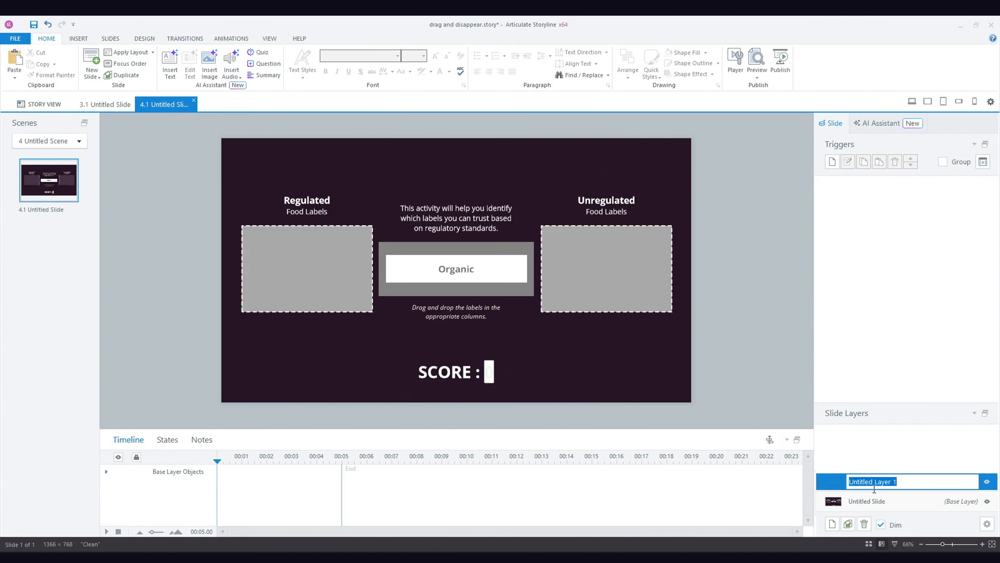
type("Correct Feedback")
key("Return")
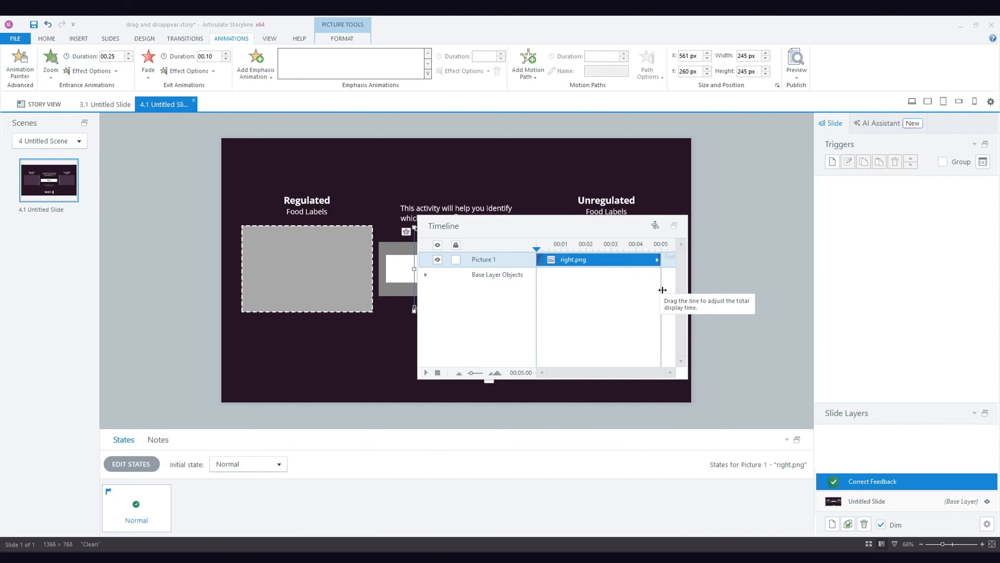
Shorten the Correct Feedback layer's timeline to 1 second and add a trigger that hides this layer when its timeline ends.
left_click_drag(661, 285, 562, 289)
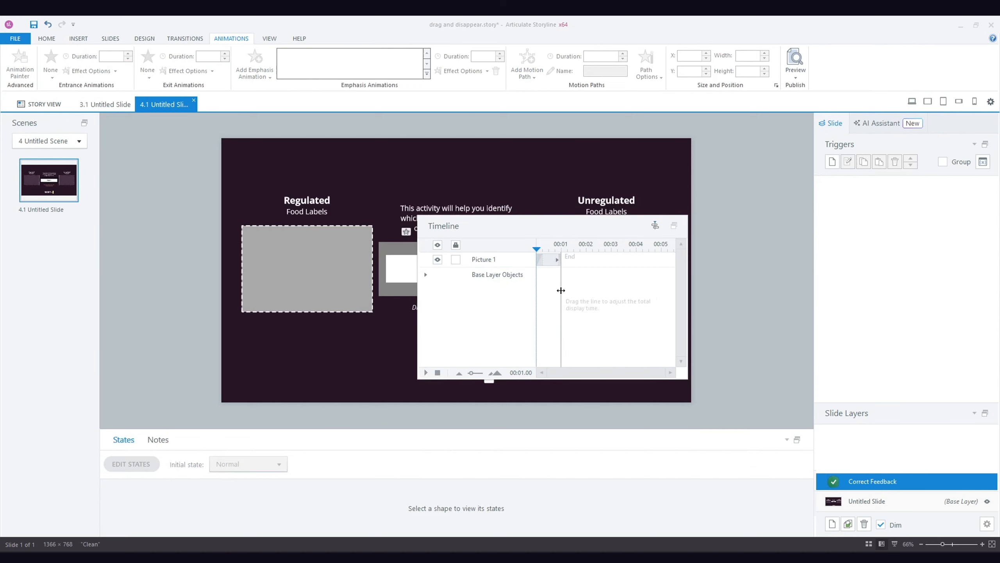
left_click(678, 225)
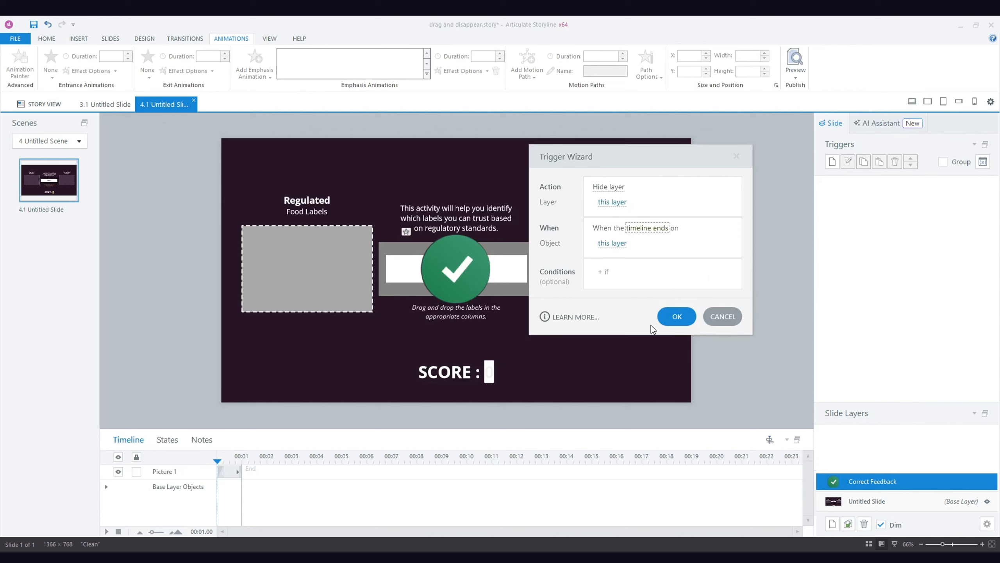
left_click(669, 318)
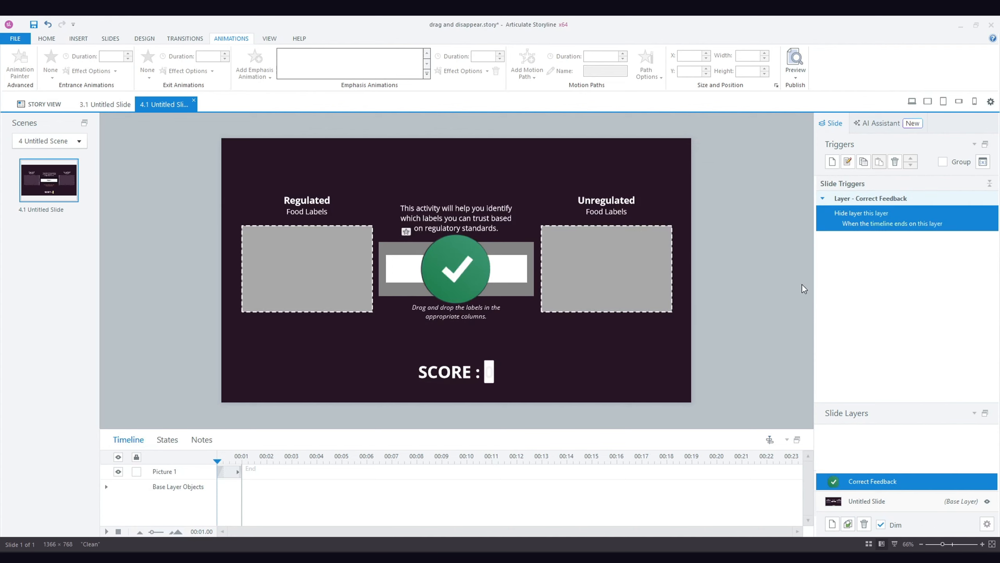
Rename the copied feedback layer Incorrect Feedback and replace its check mark picture with the red cross.
type("Incorrect Feedback - Copy")
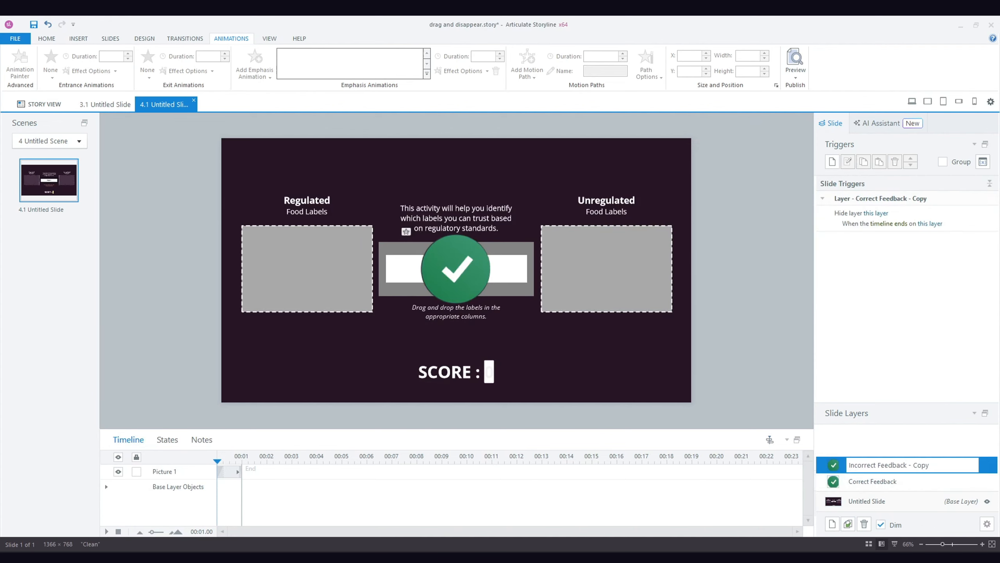
left_click_drag(940, 465, 910, 483)
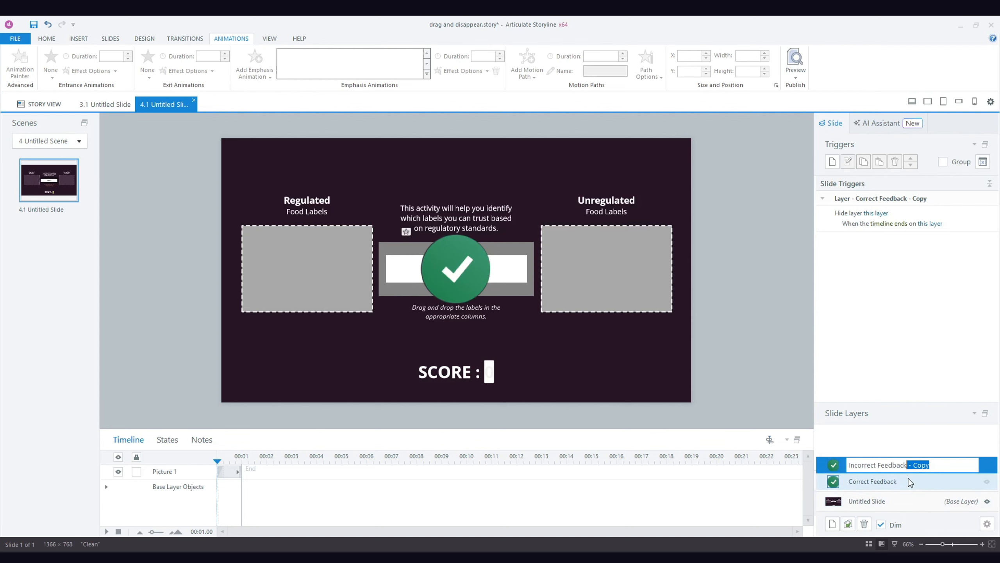
key("Return")
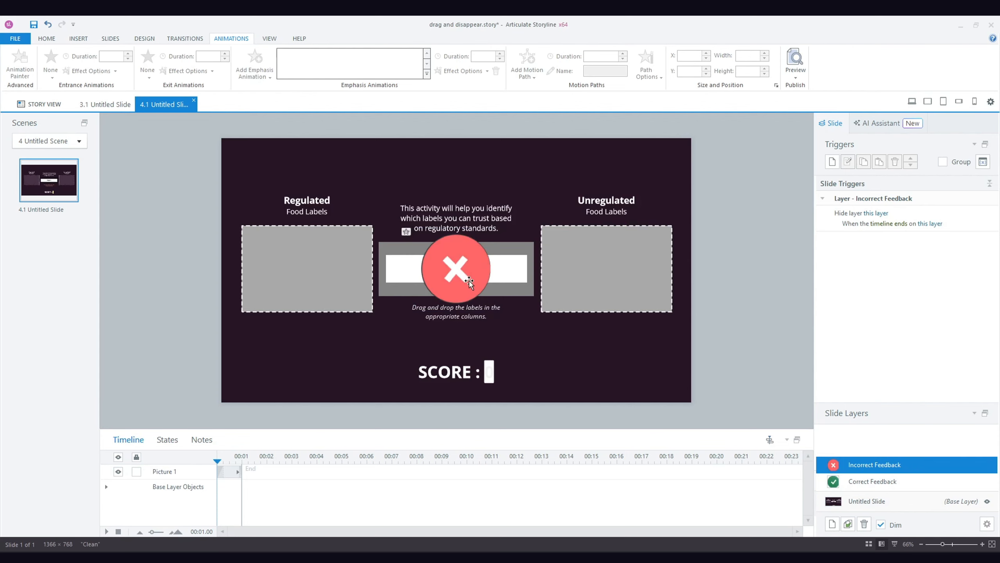
left_click(469, 280)
key("ctrl+z")
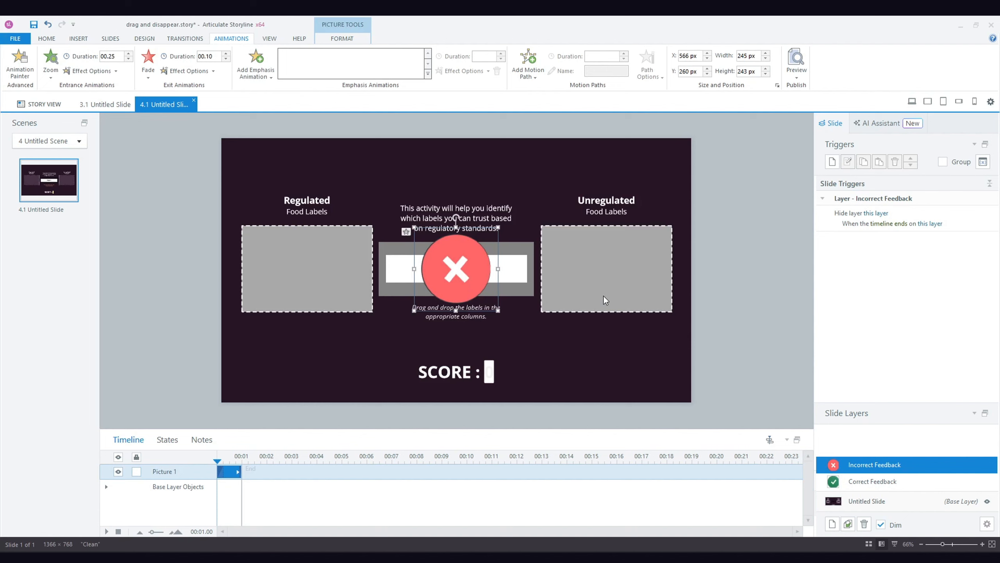
Turn off hiding of other slide layers in the Correct Feedback layer's properties.
right_click(894, 482)
left_click(918, 525)
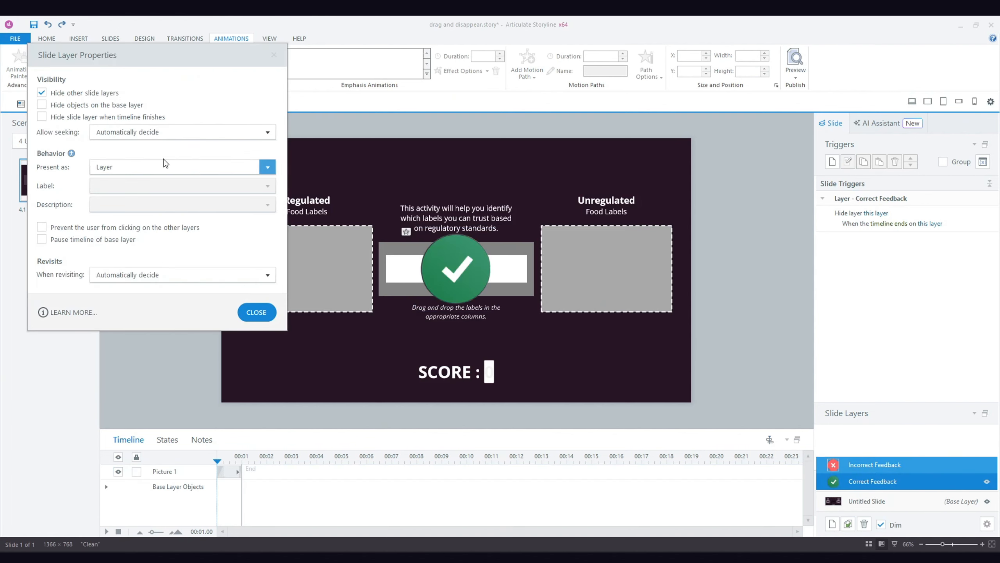
left_click(42, 93)
left_click(256, 312)
left_click(867, 466)
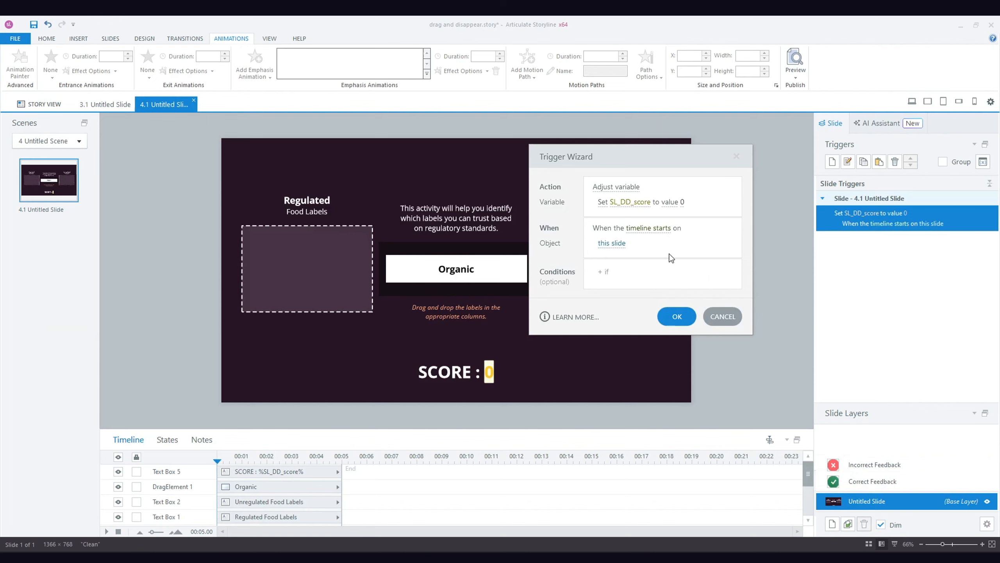
Add a base layer trigger that sets SL_DD_score to value 0 when the timeline starts on this slide.
left_click(675, 318)
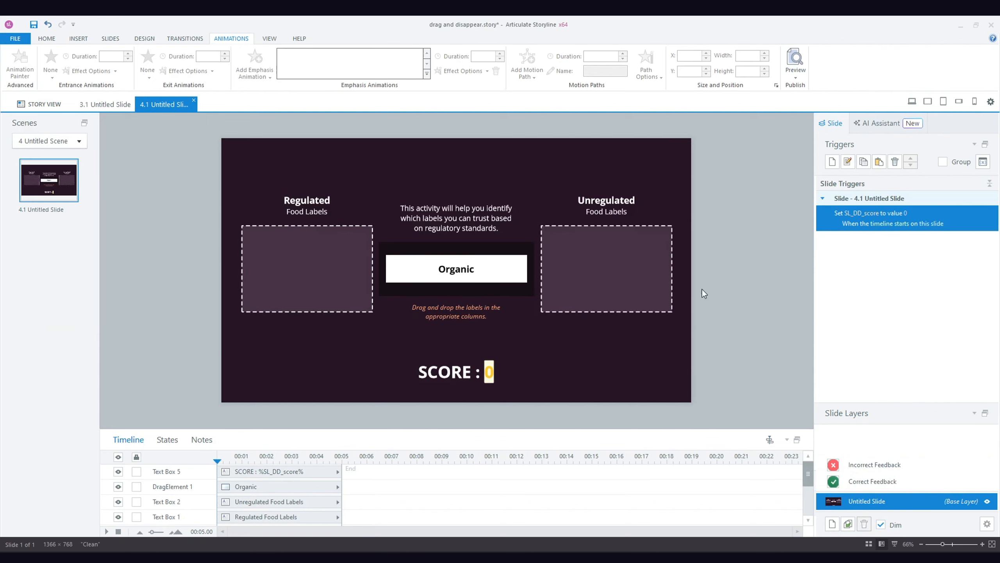
left_click(549, 279)
Set the slide to reset to its initial state when revisited.
left_click(987, 524)
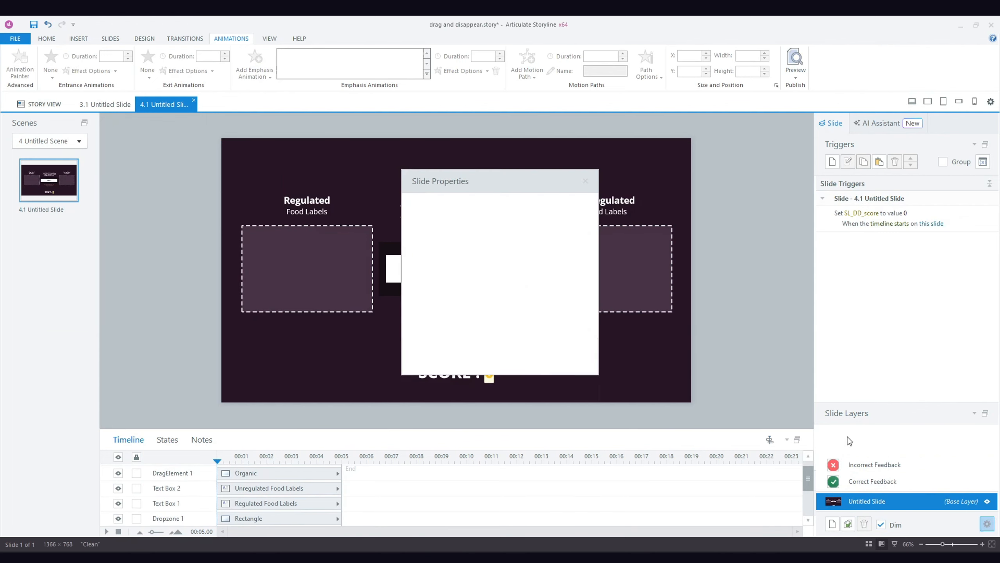
left_click(528, 239)
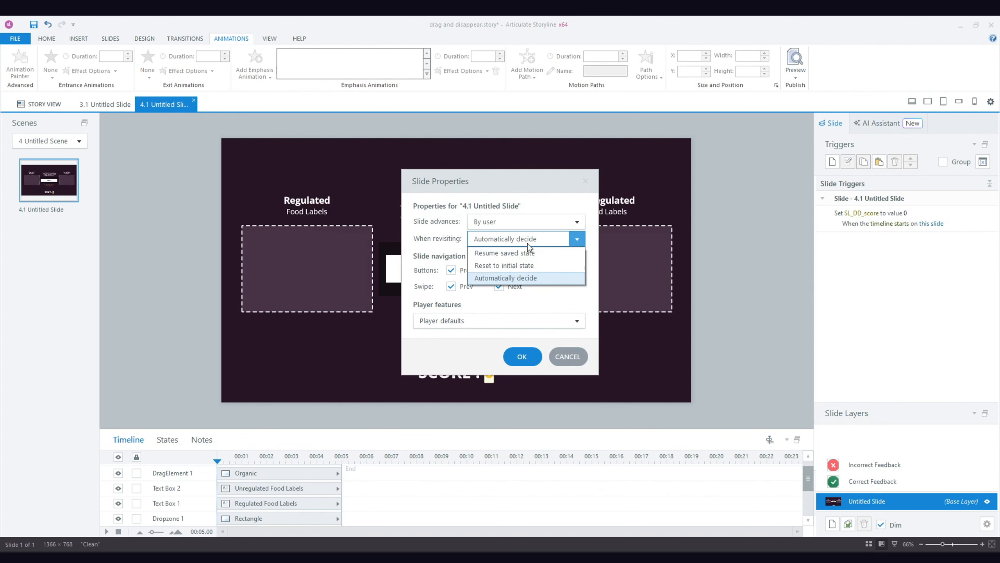
left_click(542, 266)
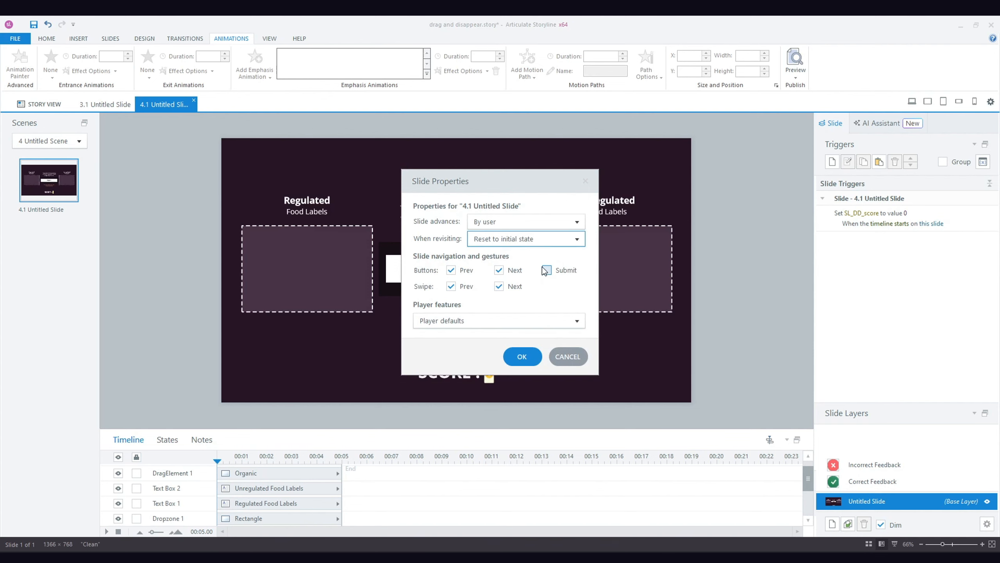
left_click(532, 358)
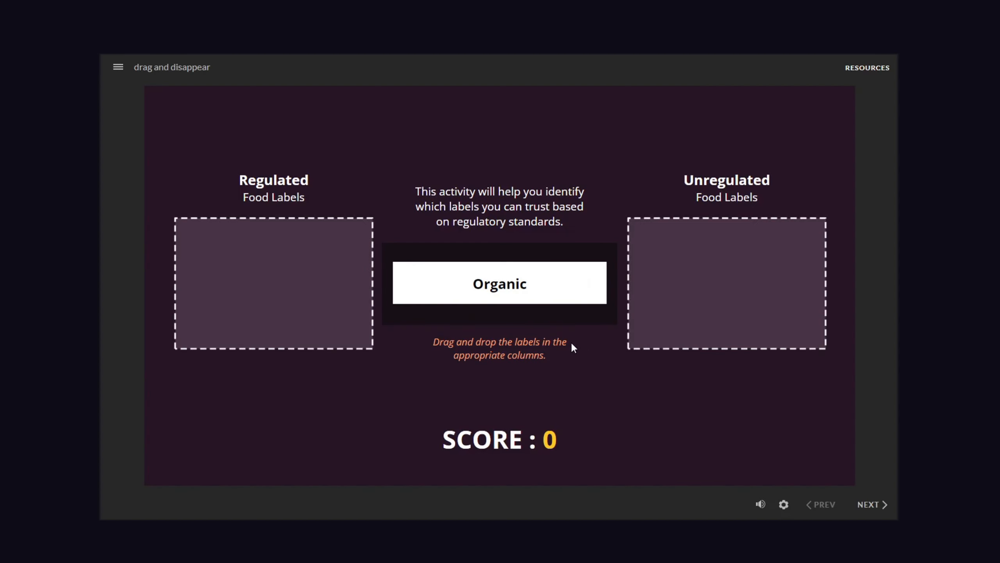
Test the activity in preview by dropping the Organic label on the Regulated drop zone.
left_click_drag(544, 304, 310, 286)
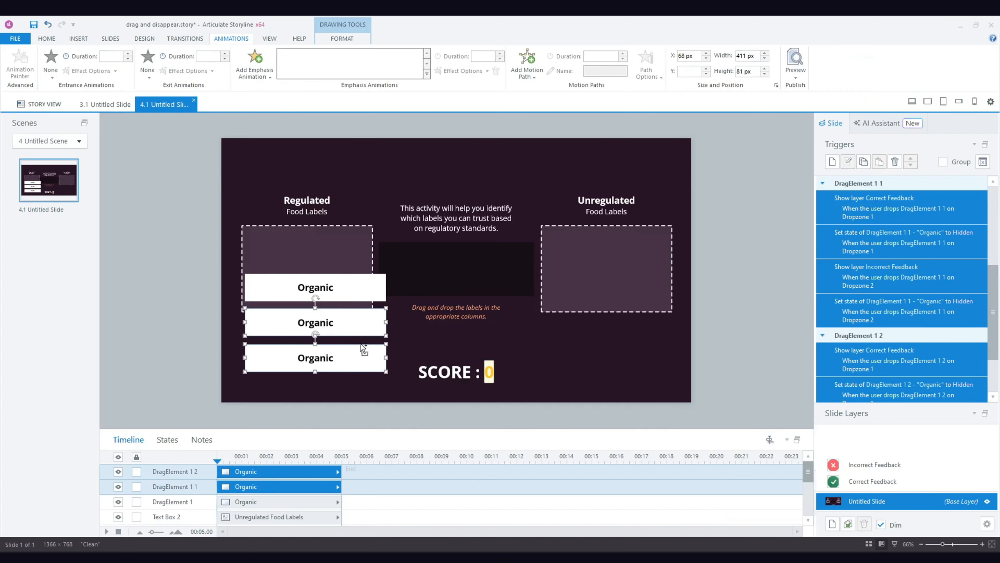
Copy the two selected Organic drag elements to the right, below the Unregulated drop zone.
left_click_drag(364, 344, 648, 345)
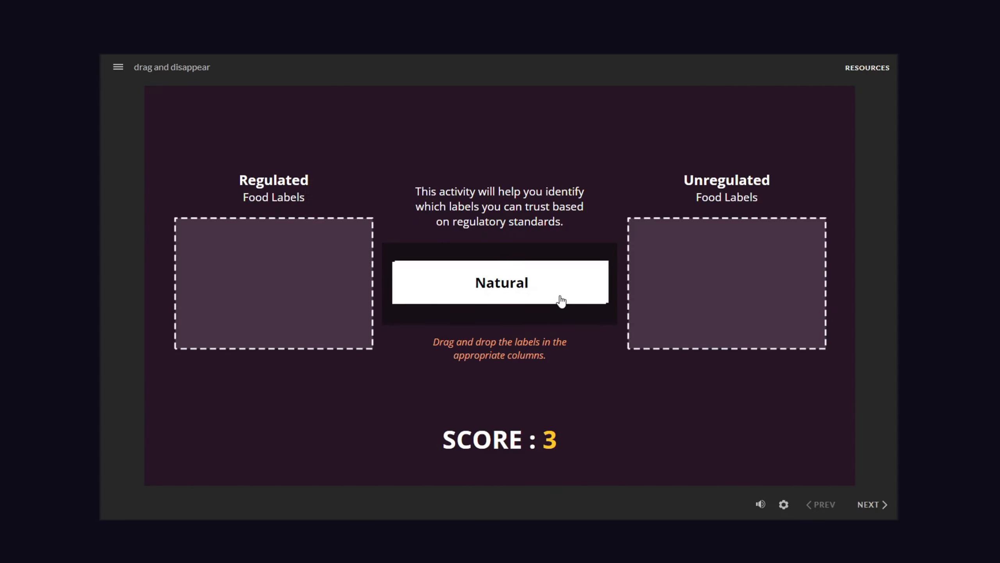
Test the finished activity by sorting the last labels, including Superfood, into the Unregulated drop zone and continuing.
left_click_drag(558, 299, 743, 295)
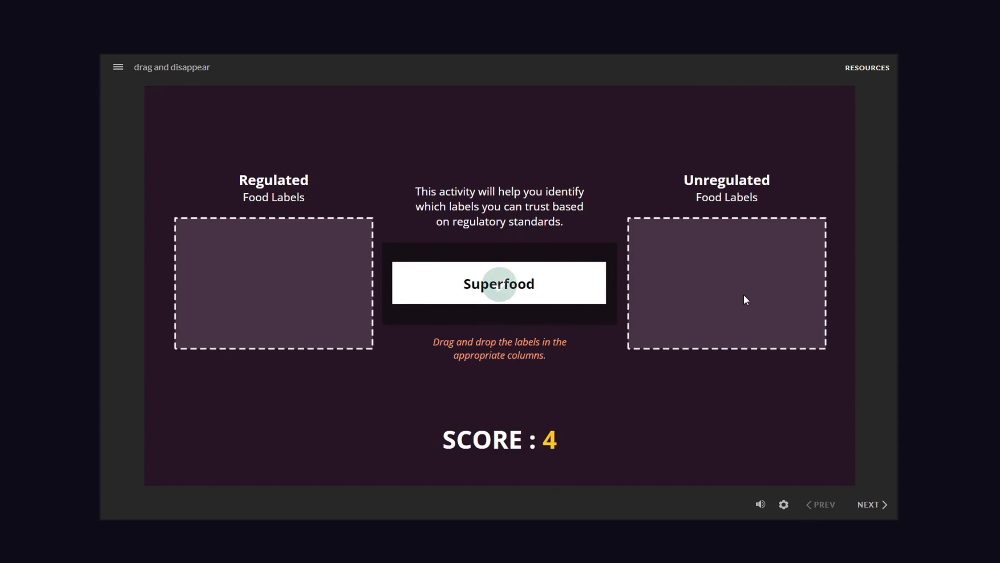
left_click_drag(558, 300, 804, 281)
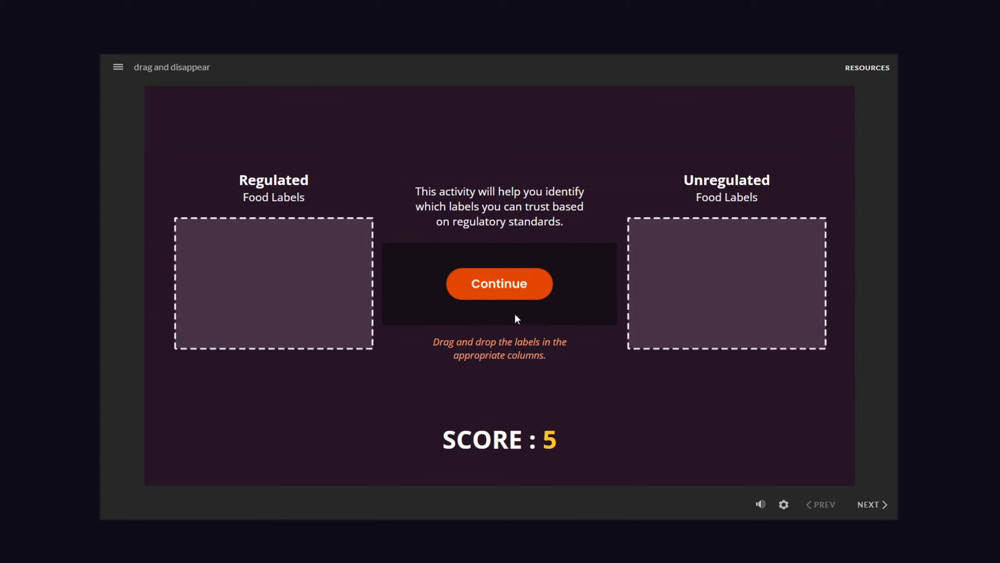
left_click(497, 295)
Test mixed answers: drop the first two labels on Regulated, the third on Unregulated, then Natural and the last label on Regulated.
left_click_drag(495, 306, 281, 275)
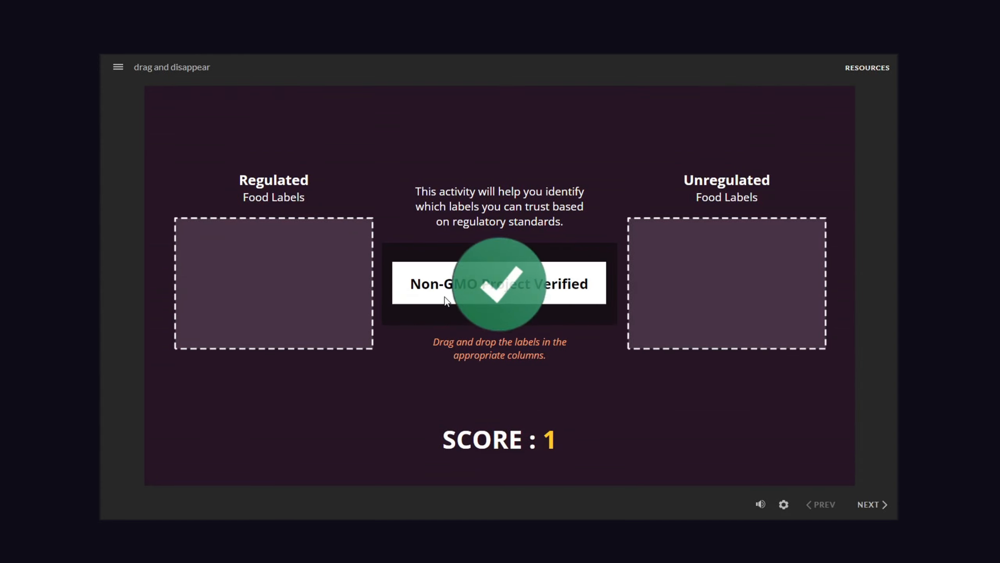
left_click_drag(445, 302, 251, 271)
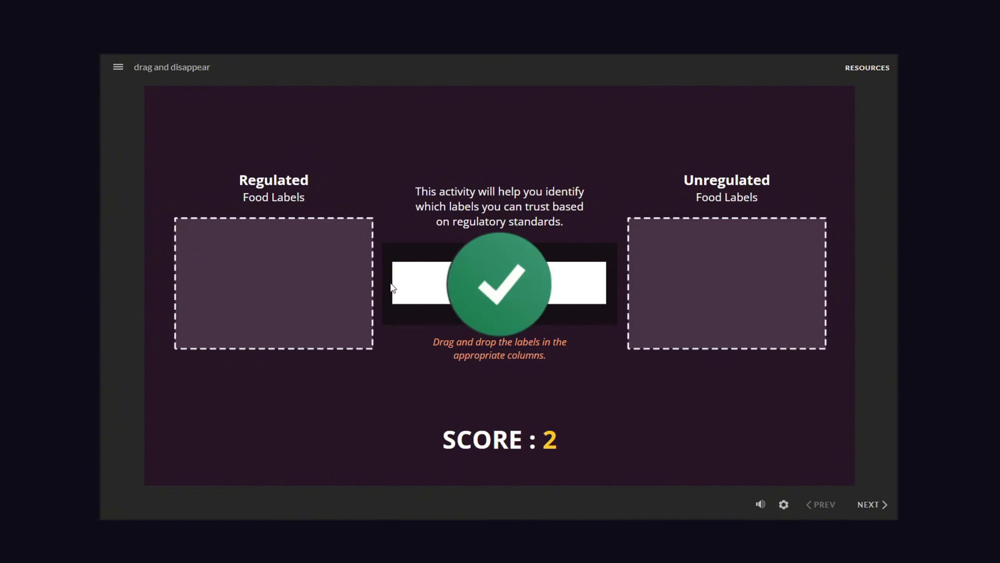
left_click_drag(409, 288, 657, 270)
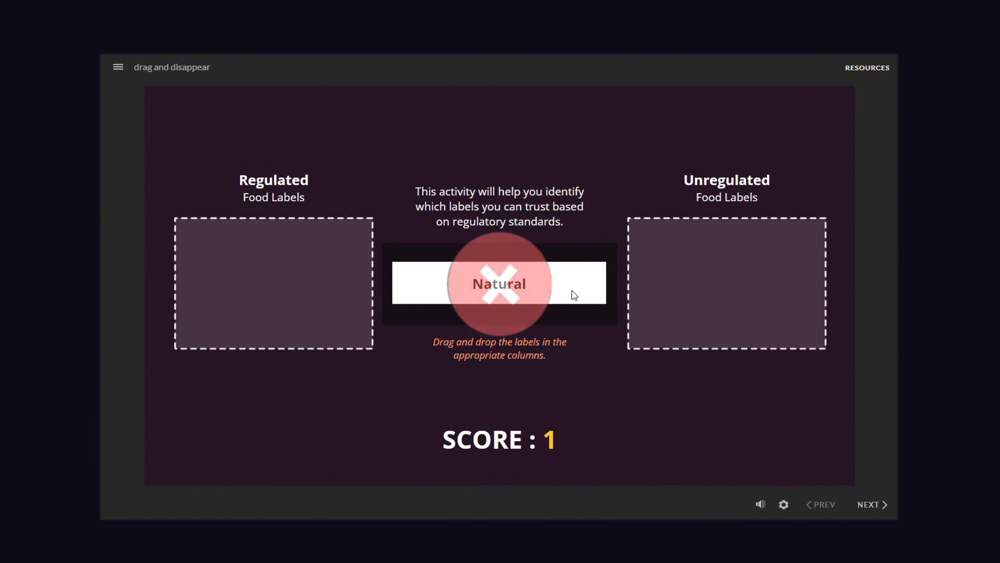
left_click_drag(572, 290, 353, 291)
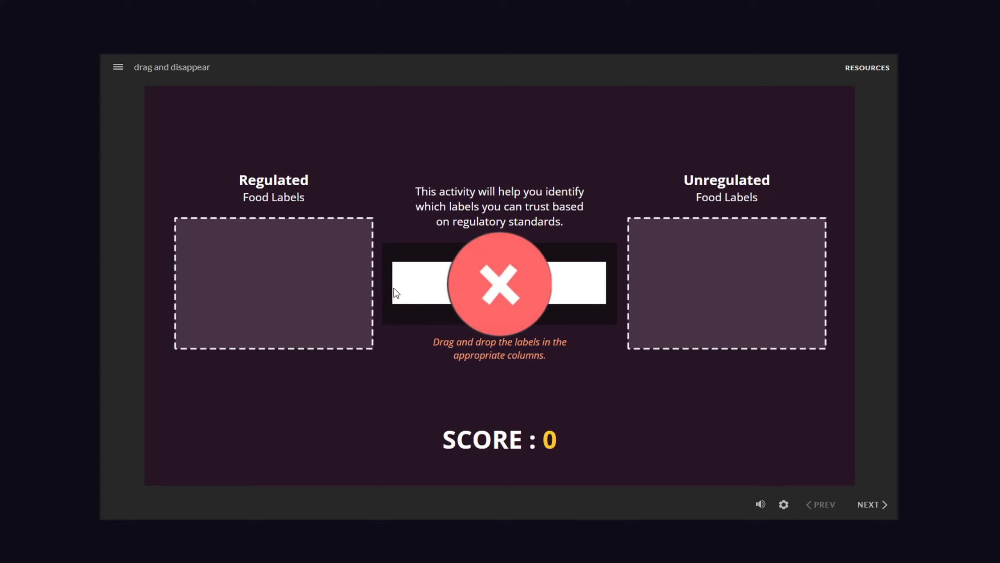
left_click_drag(413, 290, 219, 298)
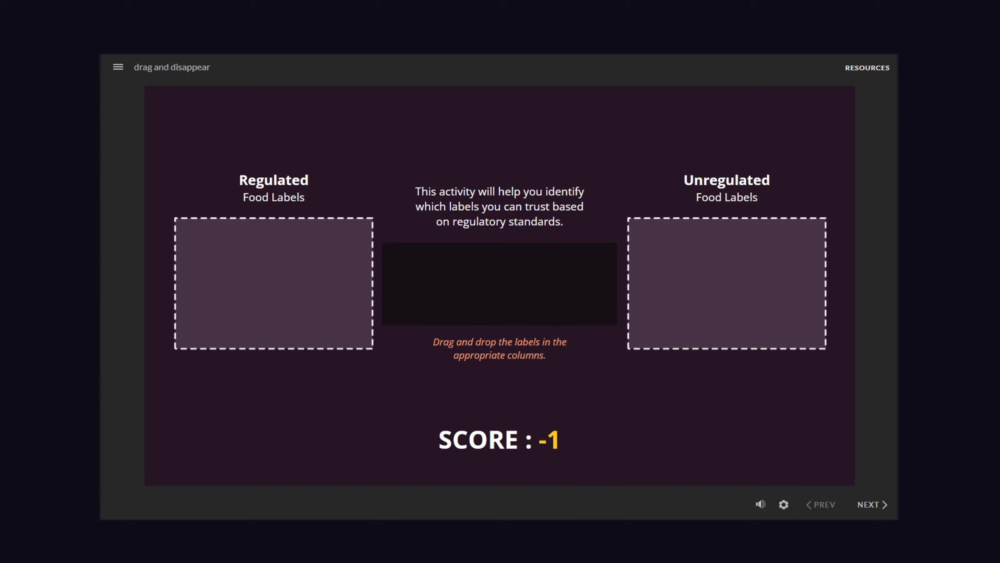
Replay the activity, dropping the first three labels on Regulated and the fourth on Unregulated.
left_click_drag(547, 303, 349, 275)
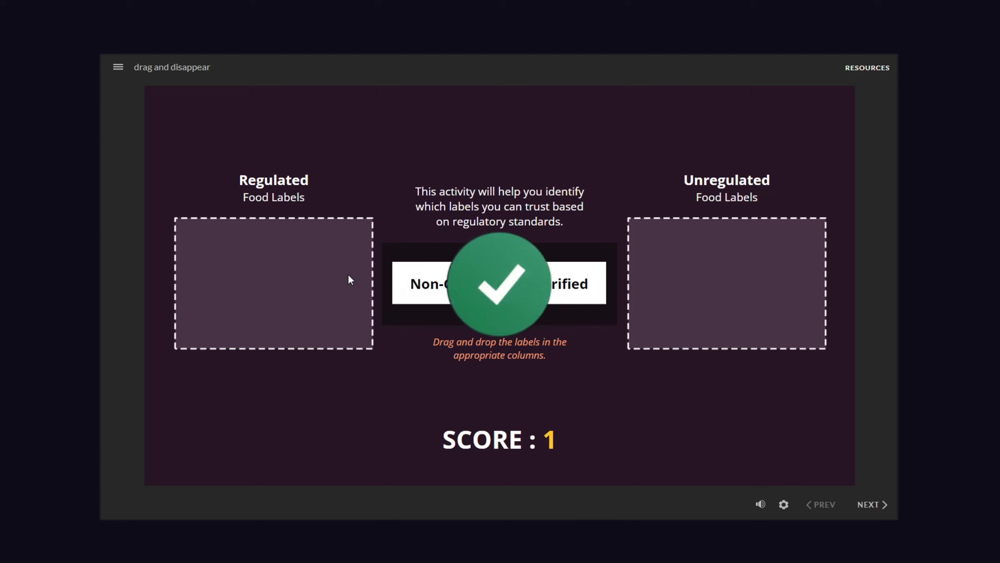
left_click_drag(583, 301, 346, 289)
left_click_drag(424, 292, 220, 277)
left_click_drag(413, 291, 668, 257)
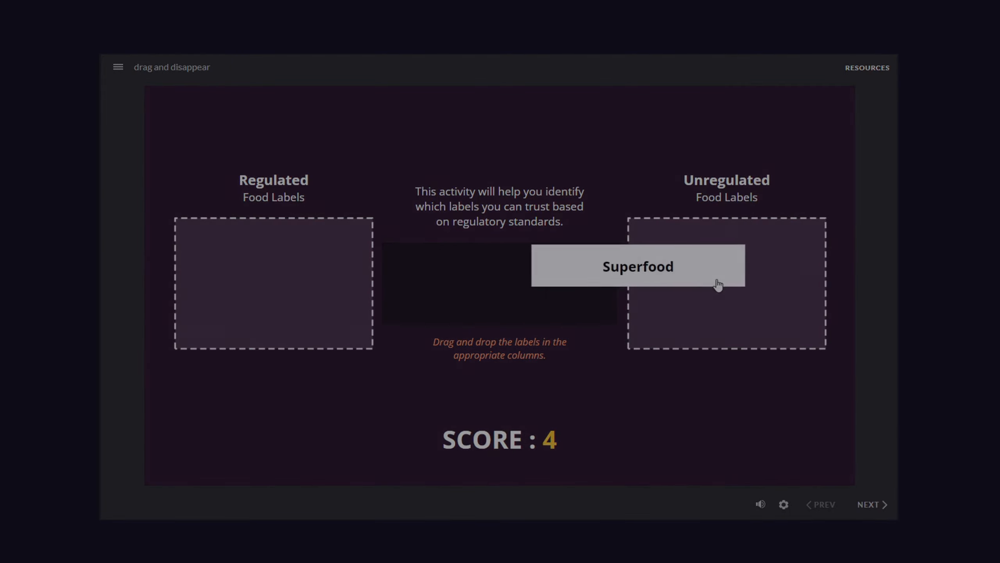